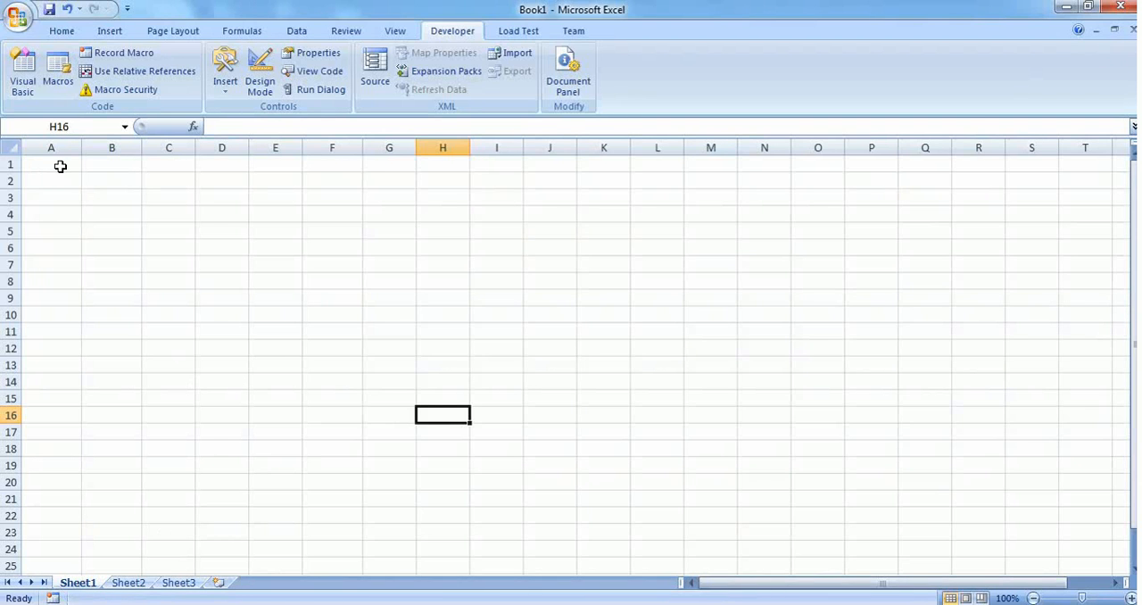
- Enter Check_001 in cell A1, then fill the series down to A15 with column A wide enough for the entries
click(61, 167)
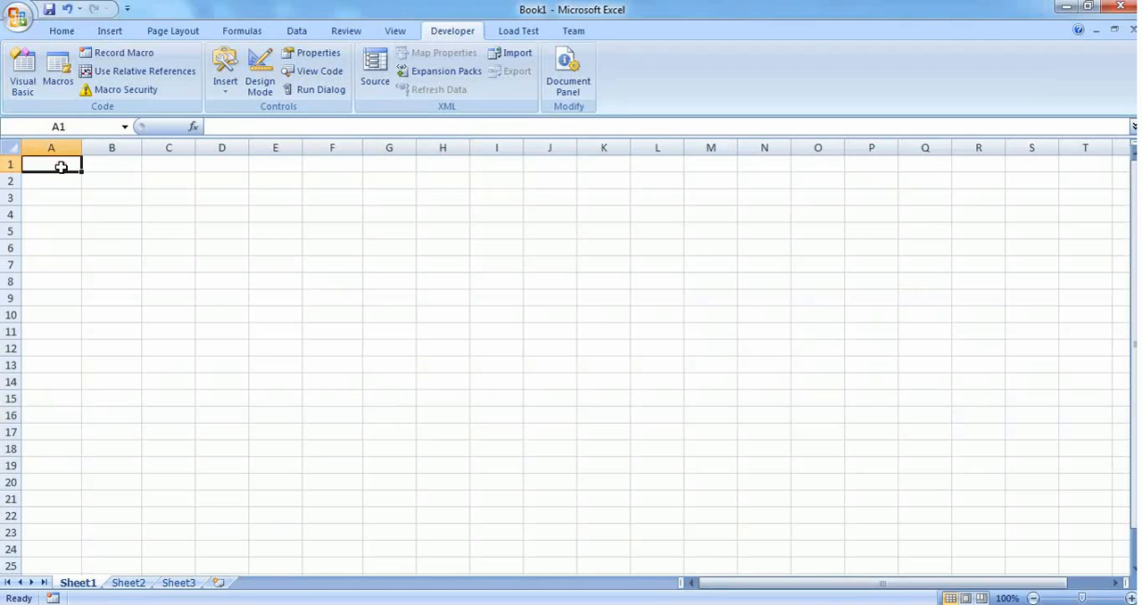
text(Che)
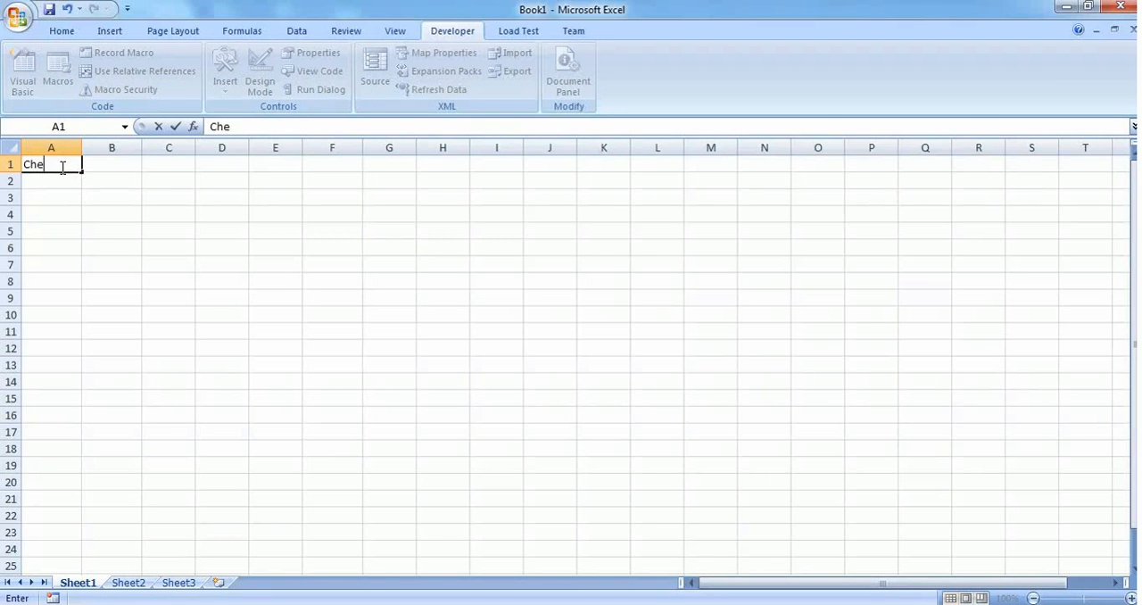
text(ck_001)
key(Return)
drag(81, 147, 87, 412)
click(90, 166)
- Copy A1:A15 into column B starting at B1 and widen column B
key(ctrl+c)
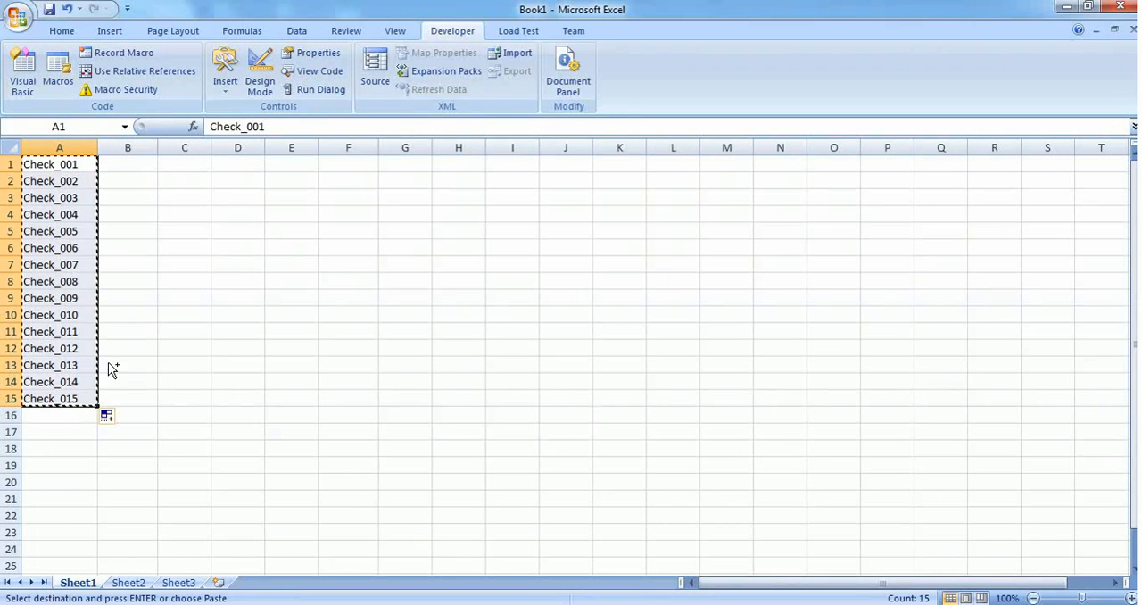
click(119, 163)
key(ctrl+v)
click(204, 312)
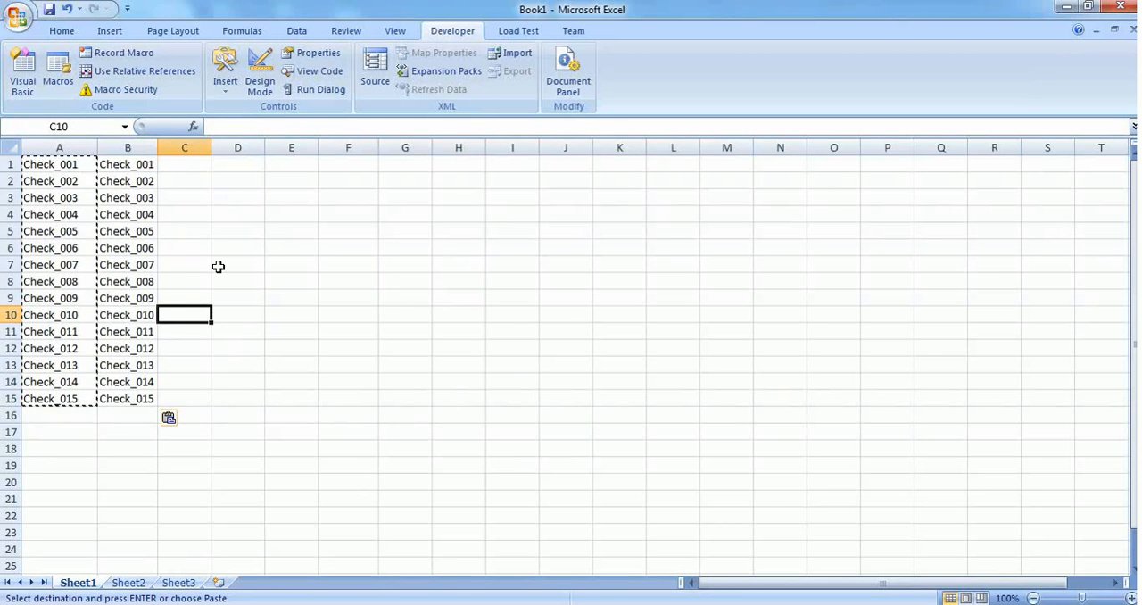
key(Escape)
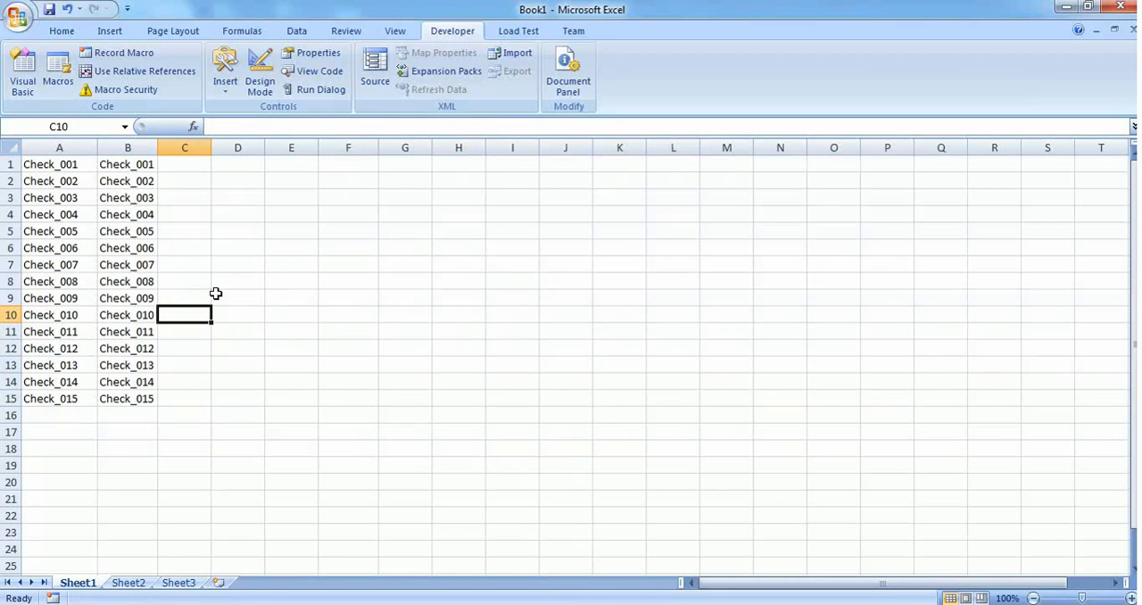
drag(159, 151, 187, 151)
- Apply all borders to the range A1:B15
drag(46, 166, 147, 383)
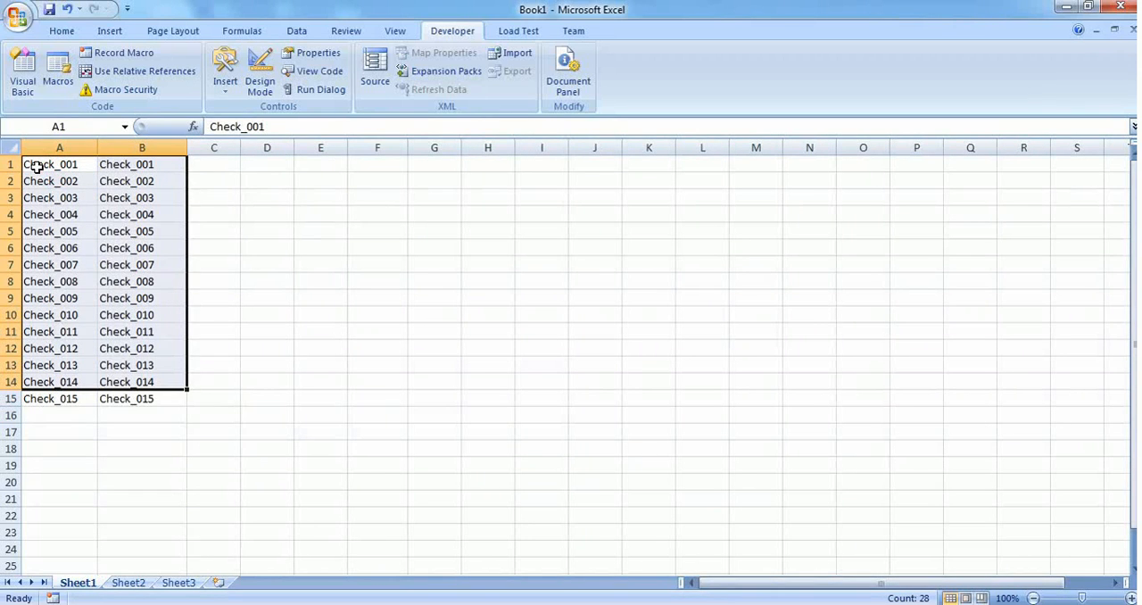
click(135, 399)
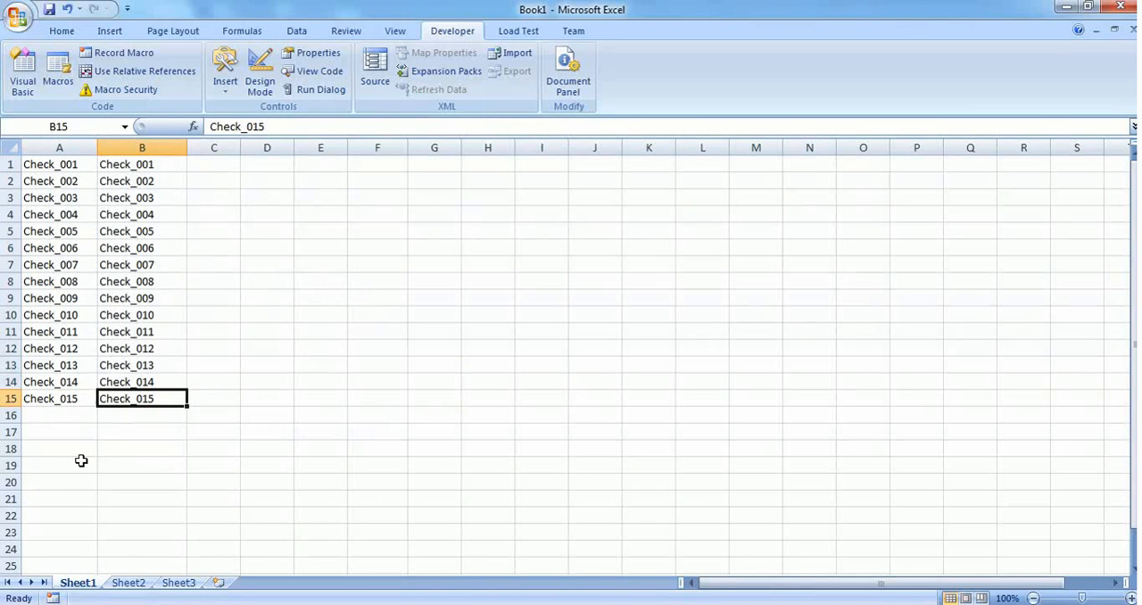
click(62, 30)
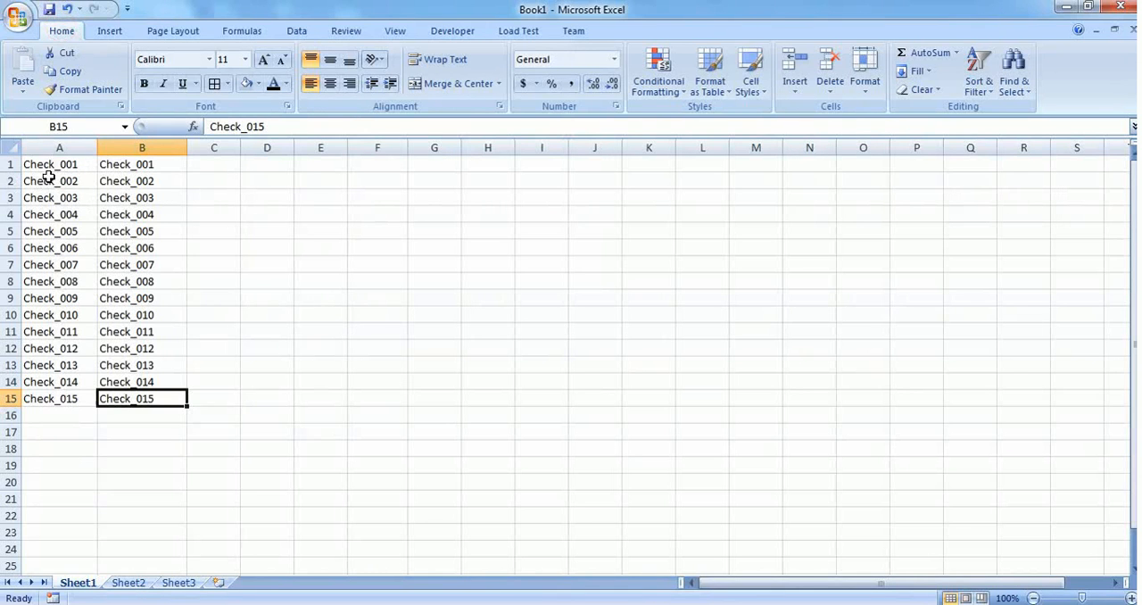
drag(36, 164, 155, 396)
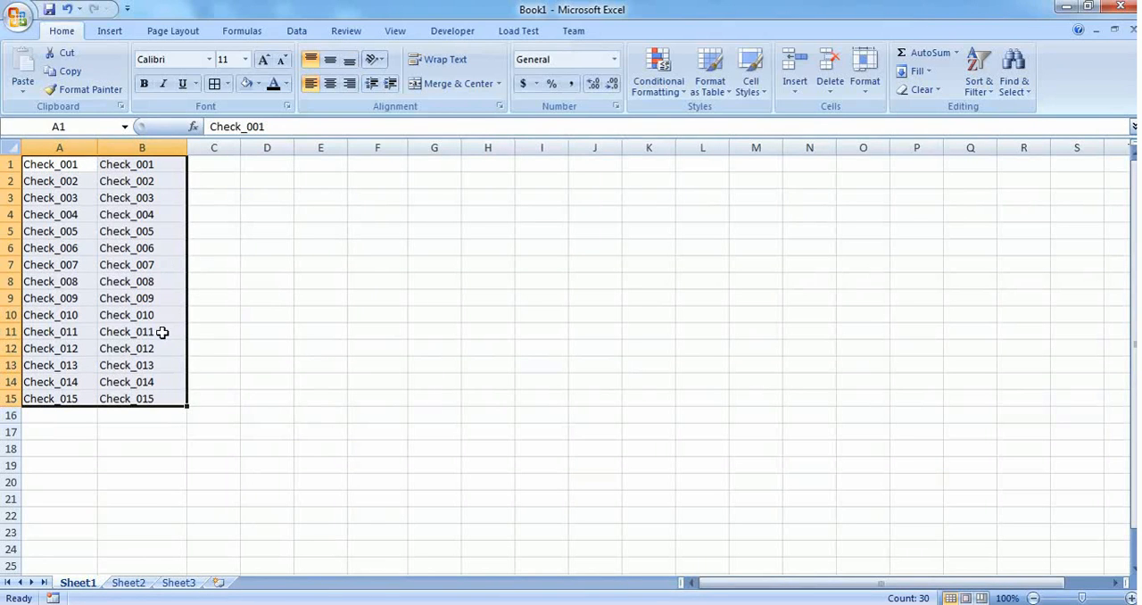
click(215, 87)
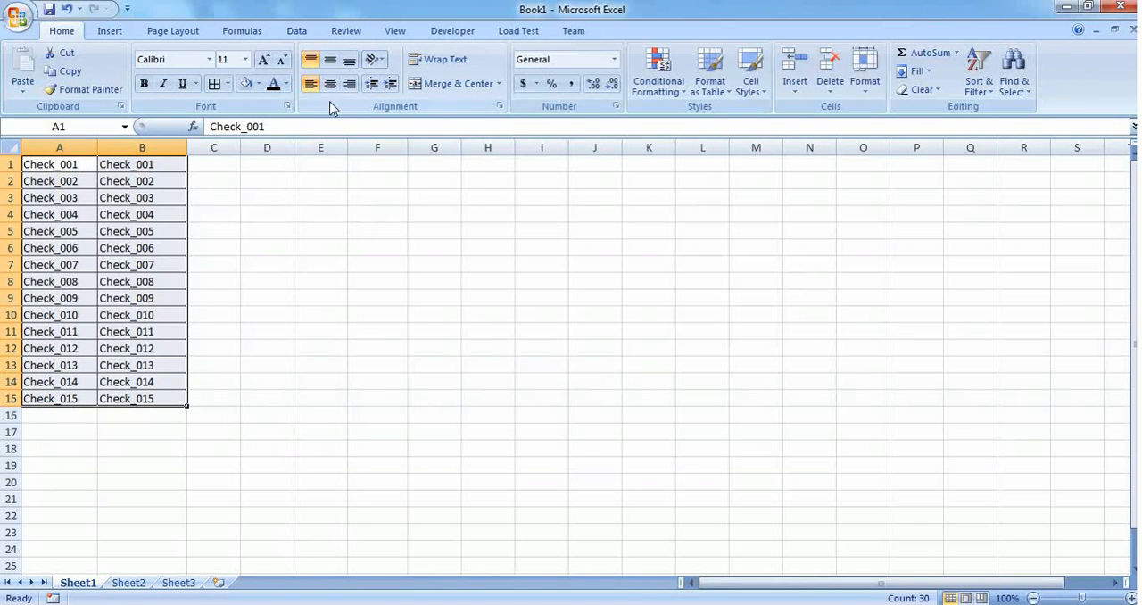
- Set the text of A1:B15 to the darkest theme orange and its fill to light blue
click(285, 83)
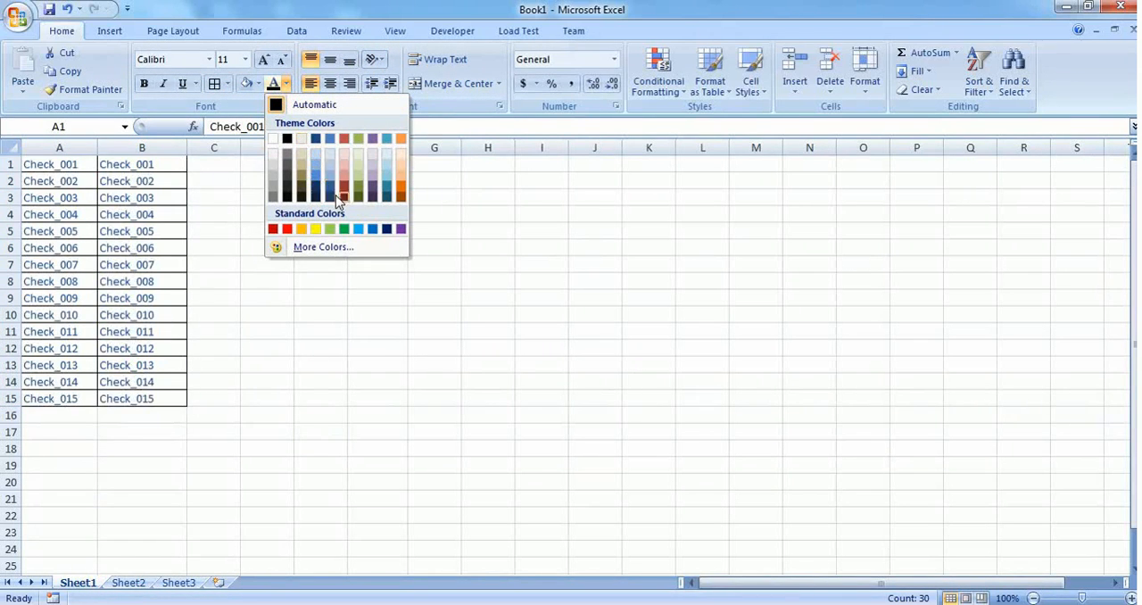
click(399, 197)
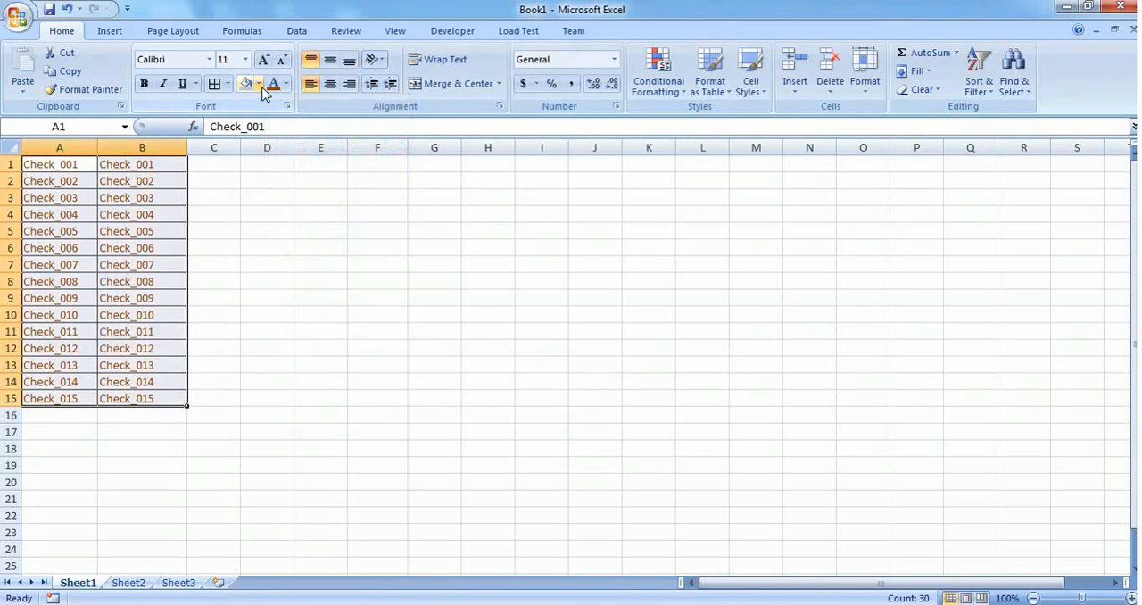
click(260, 84)
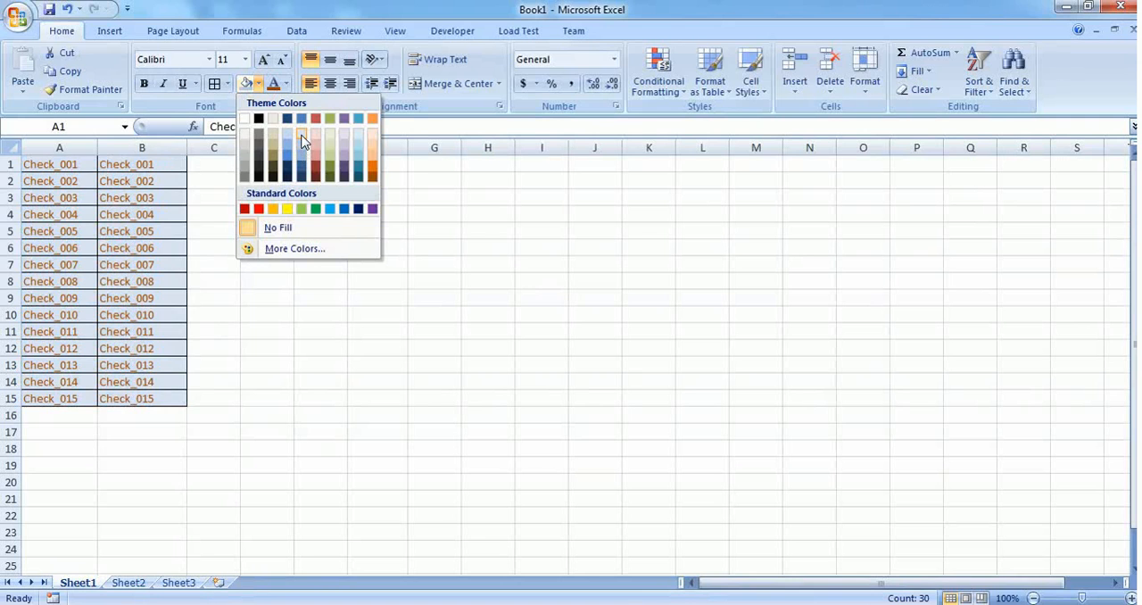
click(301, 135)
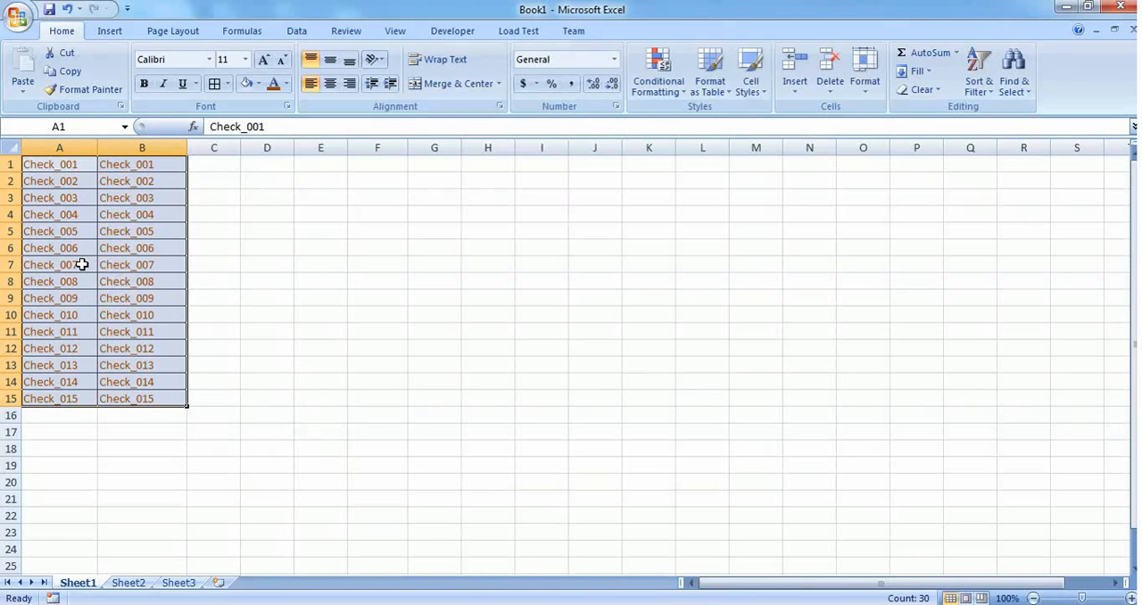
- Undo the border, font color and fill formatting on A1:B15 and dismiss the Windows color scheme message
key(ctrl+z)
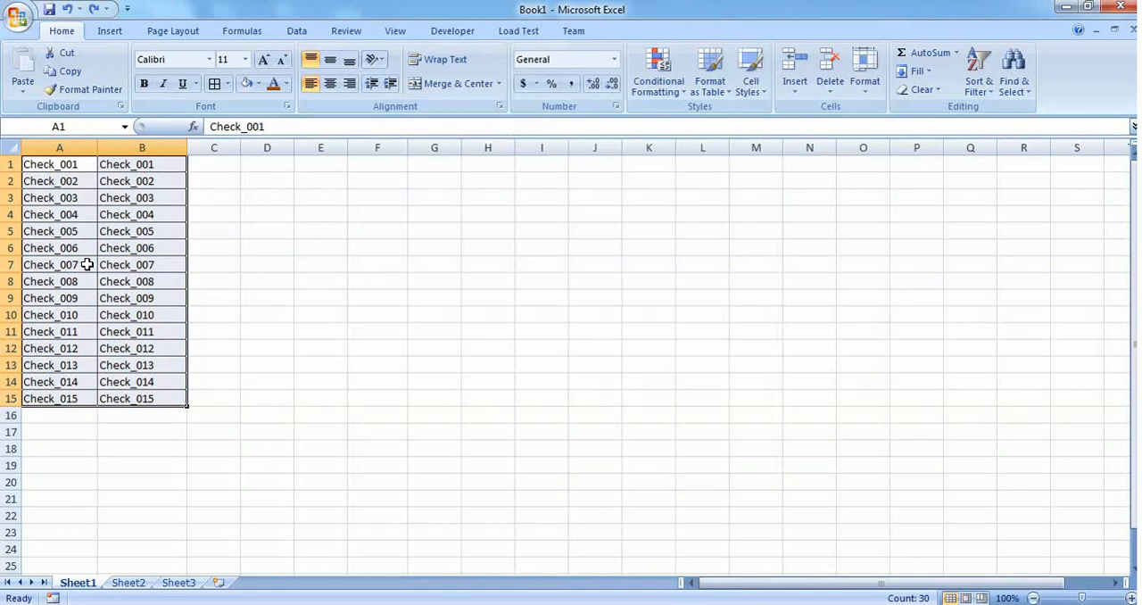
click(255, 260)
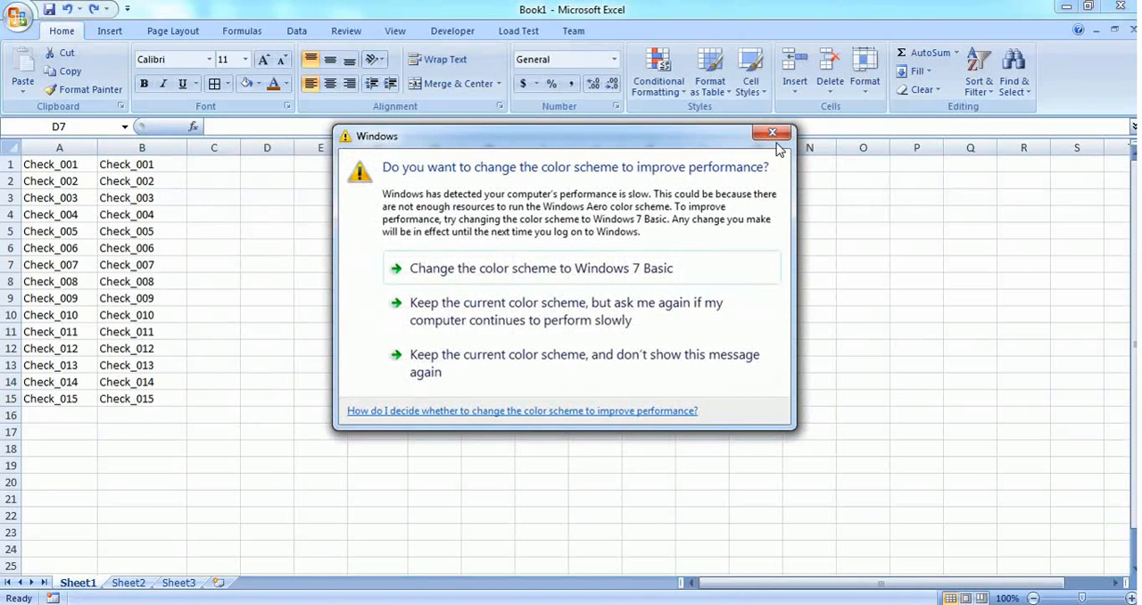
click(774, 136)
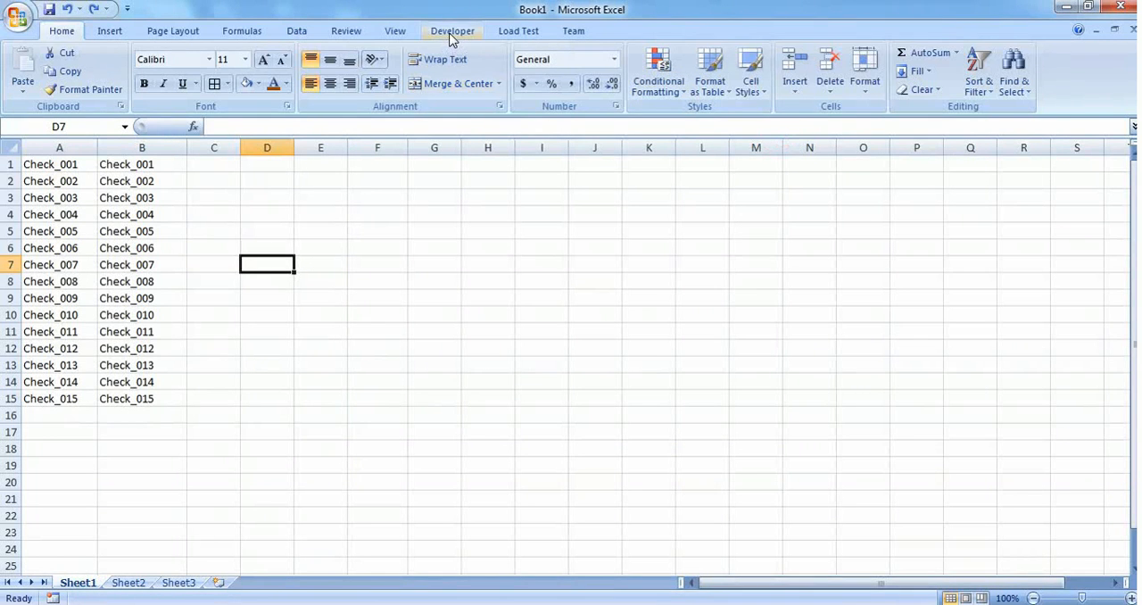
- Begin setting up a new macro recording and name the macro MyFirstMacro
click(452, 33)
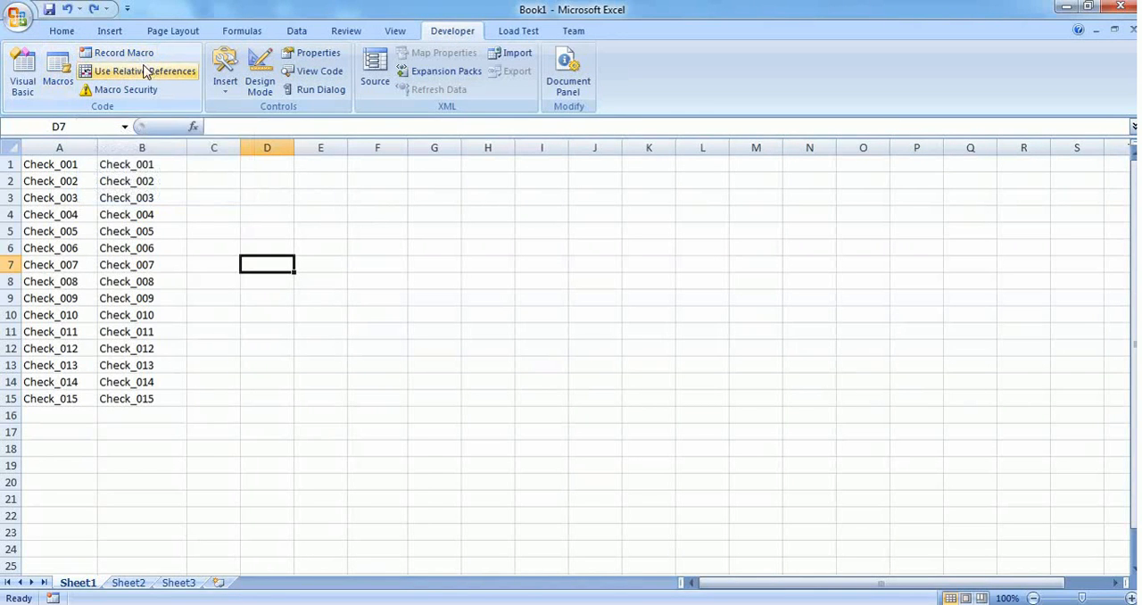
click(58, 32)
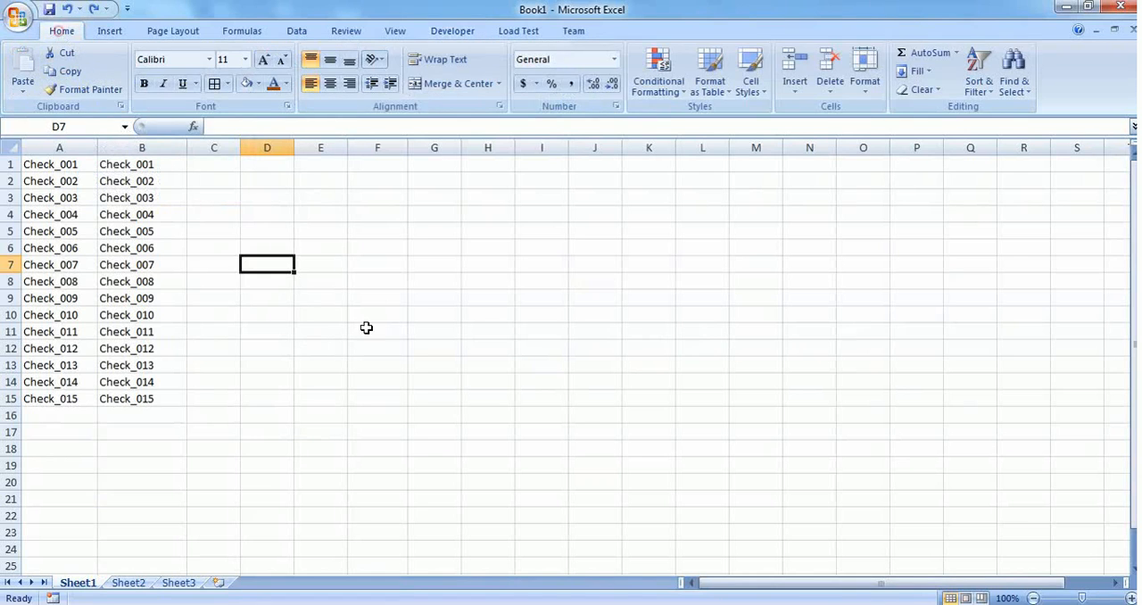
click(54, 597)
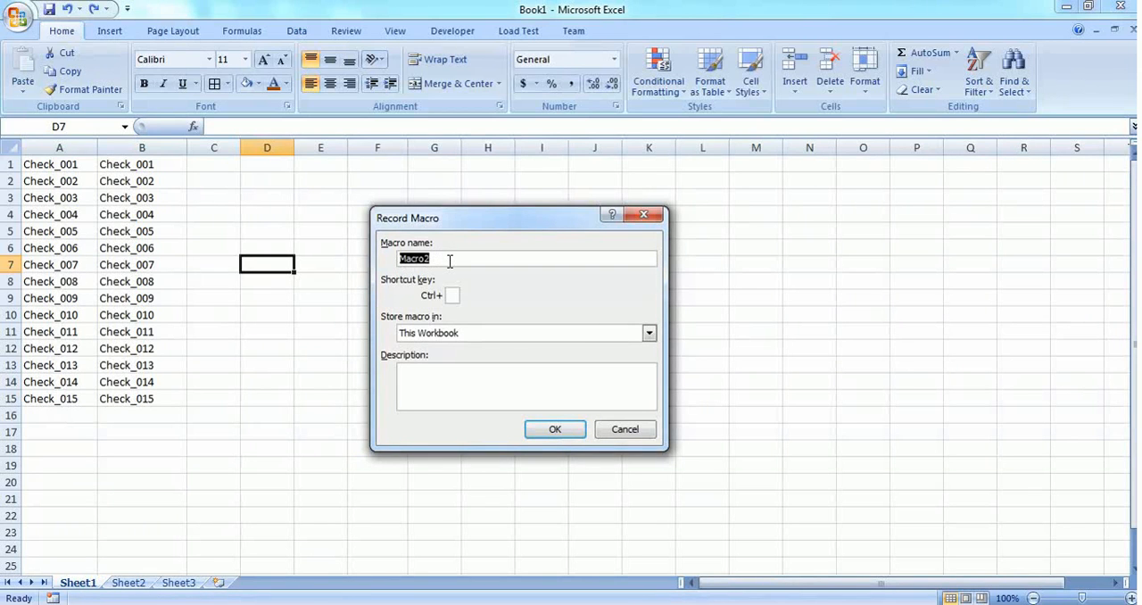
text(MyFirstMacro)
click(454, 295)
- Store the macro in This Workbook, leave its description empty, and start recording
click(462, 335)
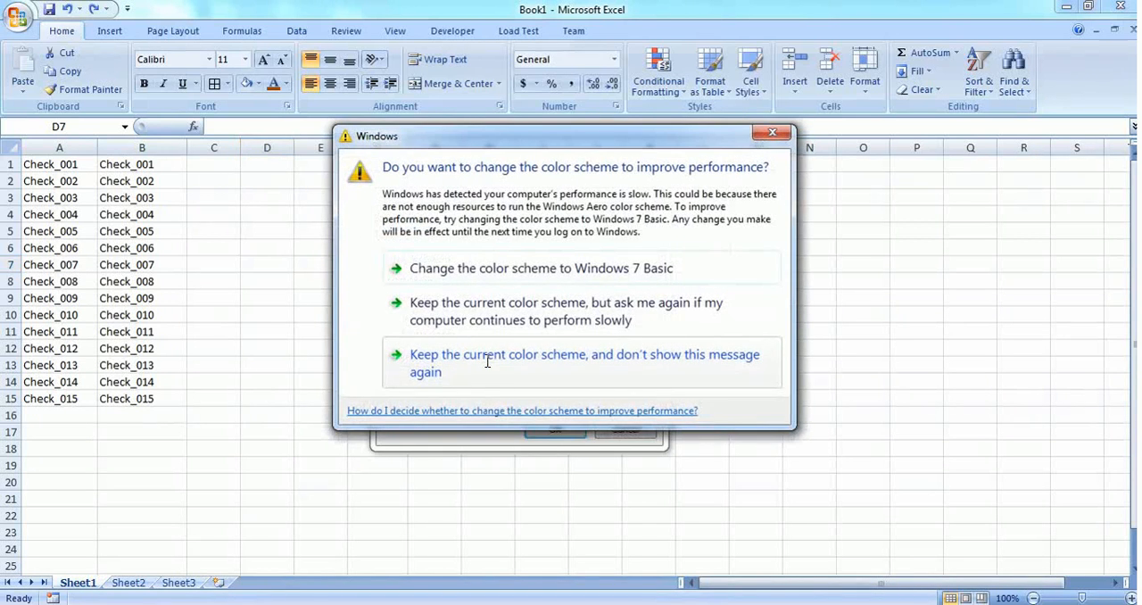
click(778, 136)
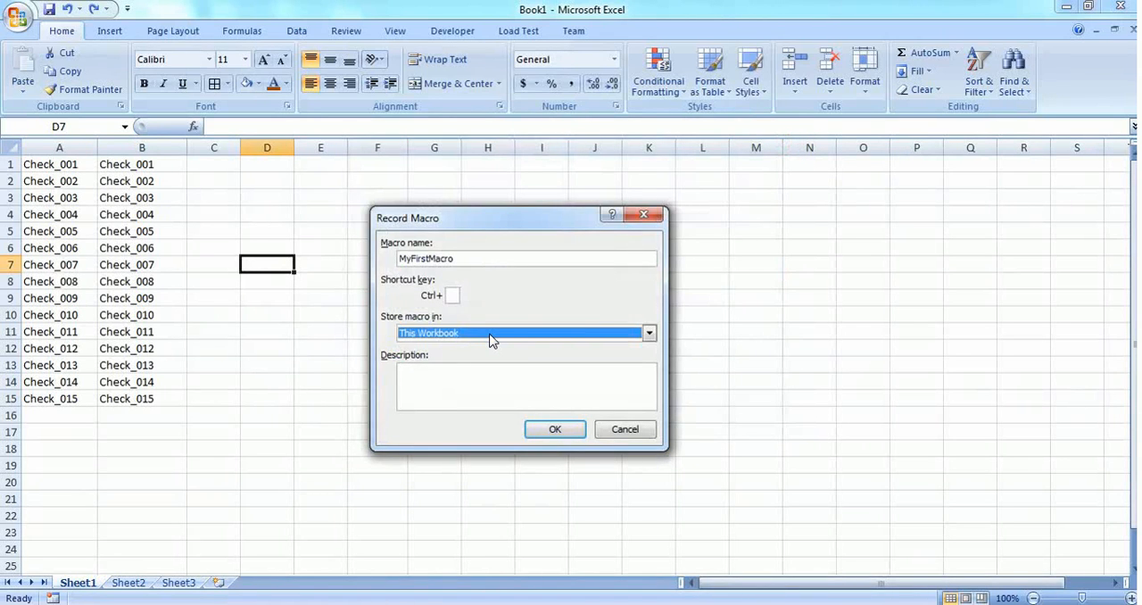
click(489, 335)
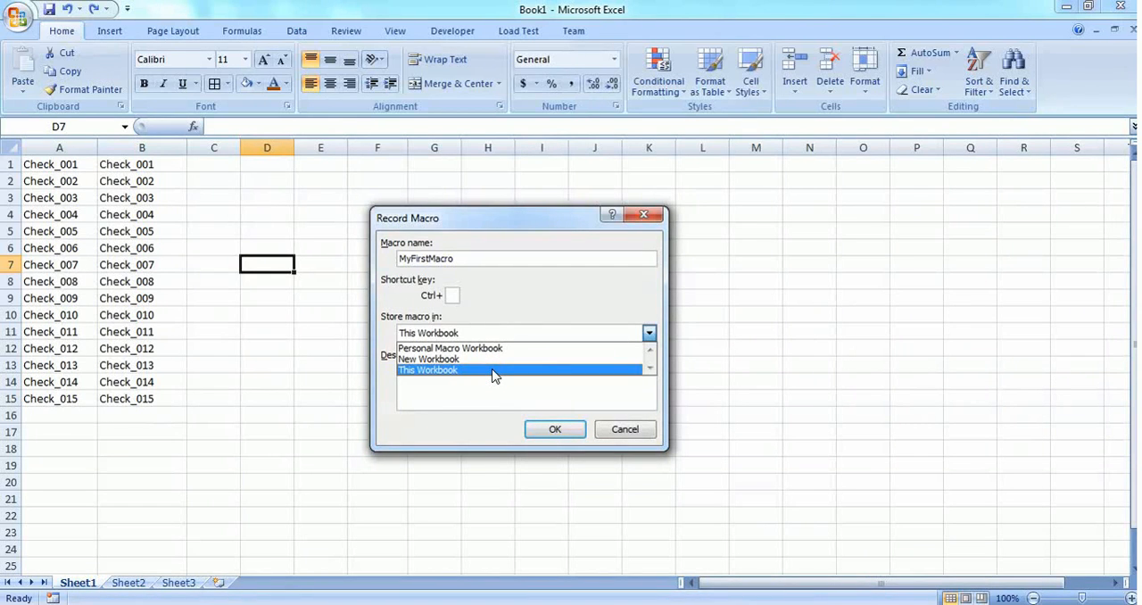
click(493, 371)
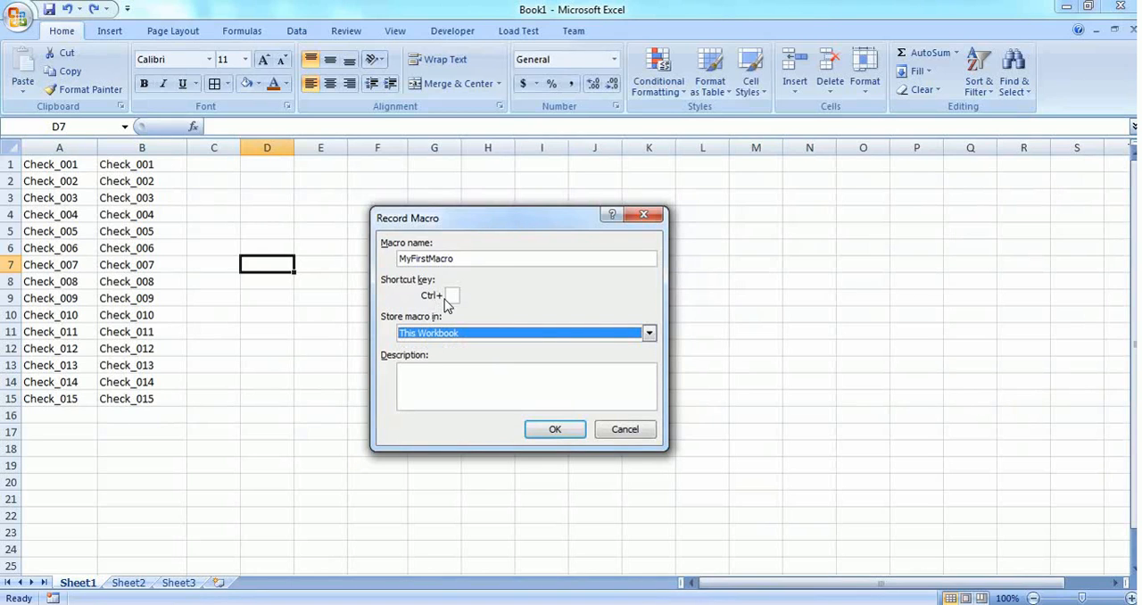
click(423, 375)
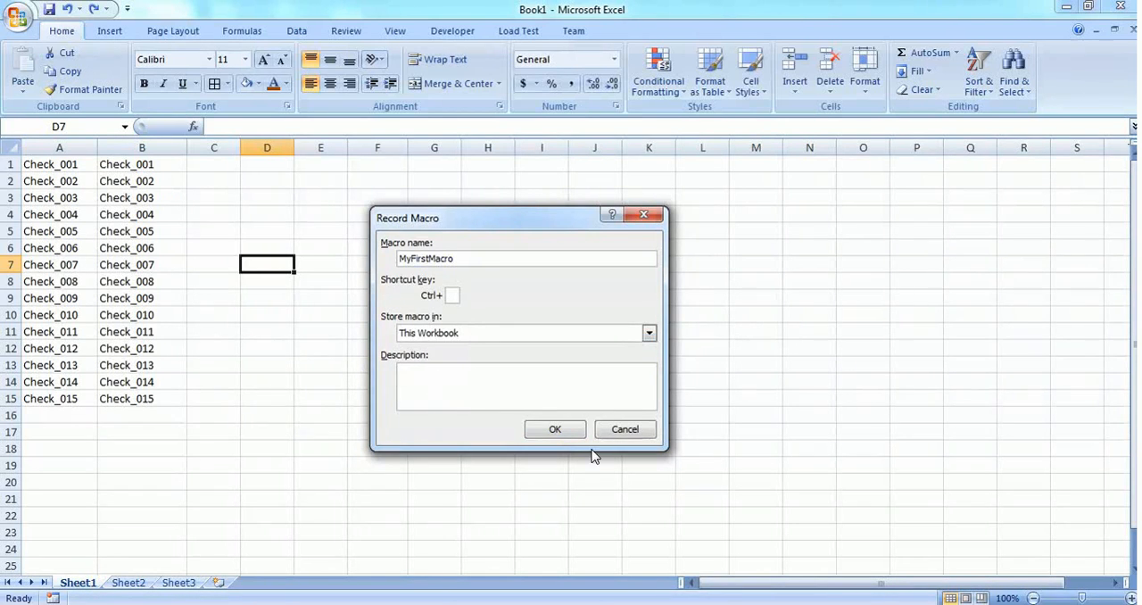
click(565, 430)
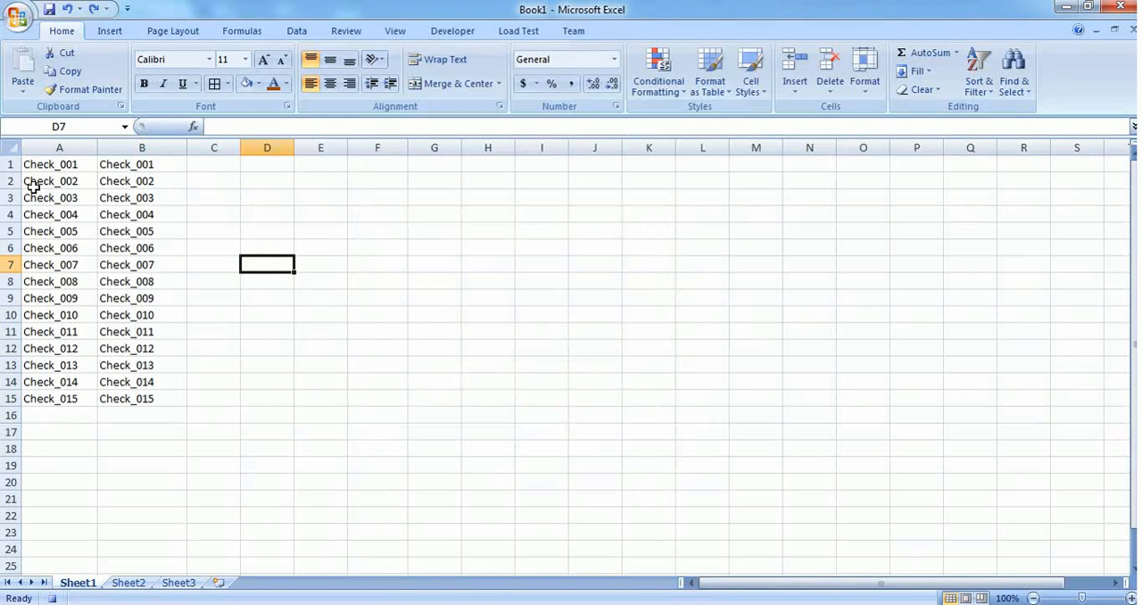
- Format A1:B15 with all borders, dark orange text and a light blue fill, and stop recording the macro
drag(31, 165, 135, 397)
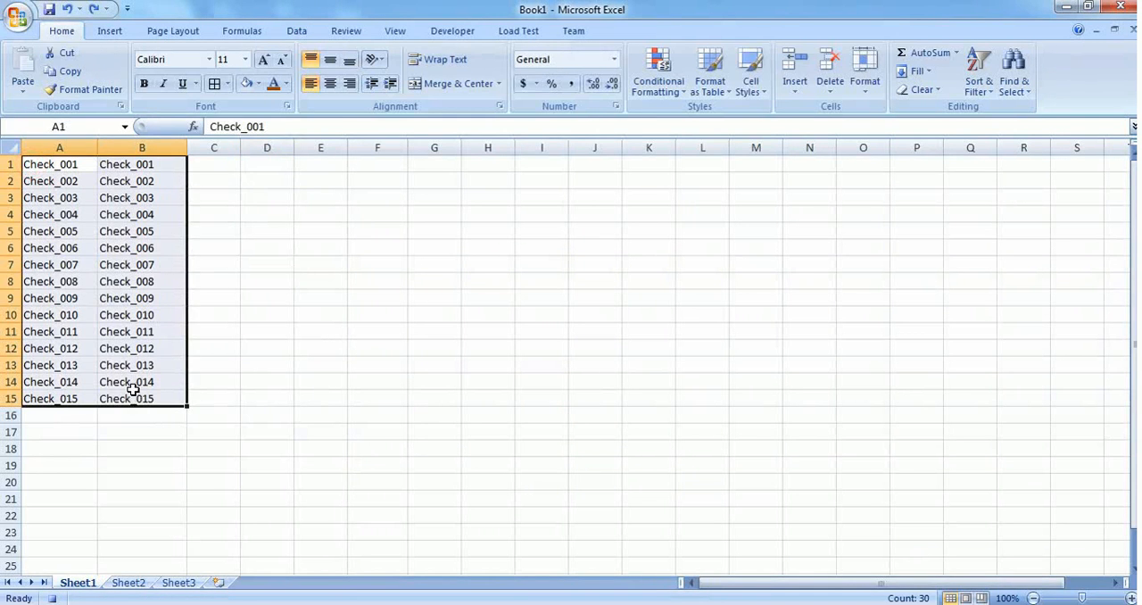
click(214, 84)
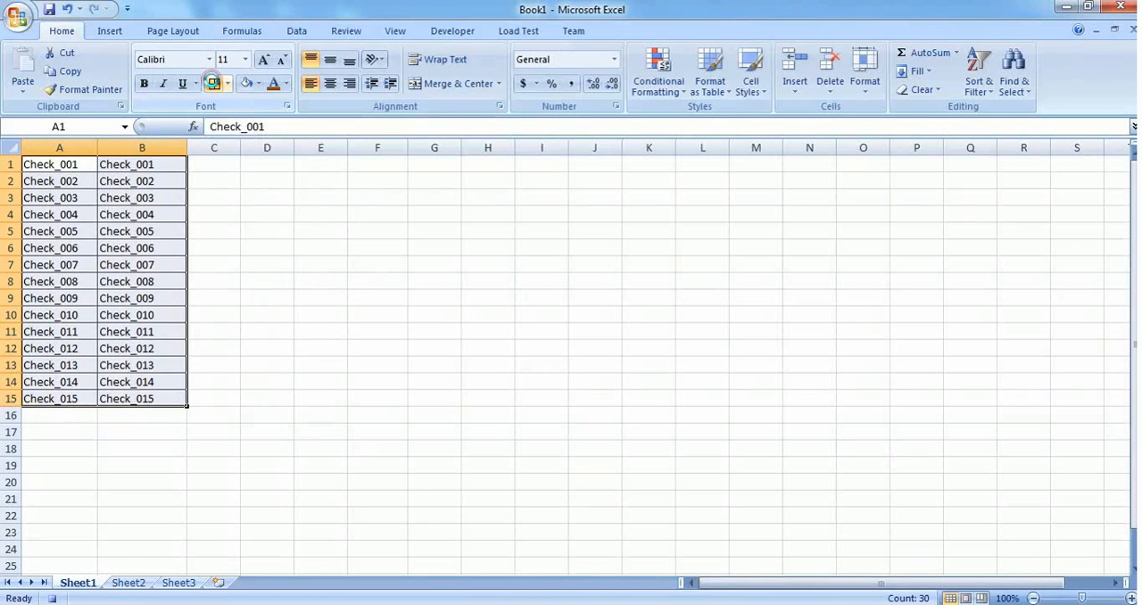
click(279, 86)
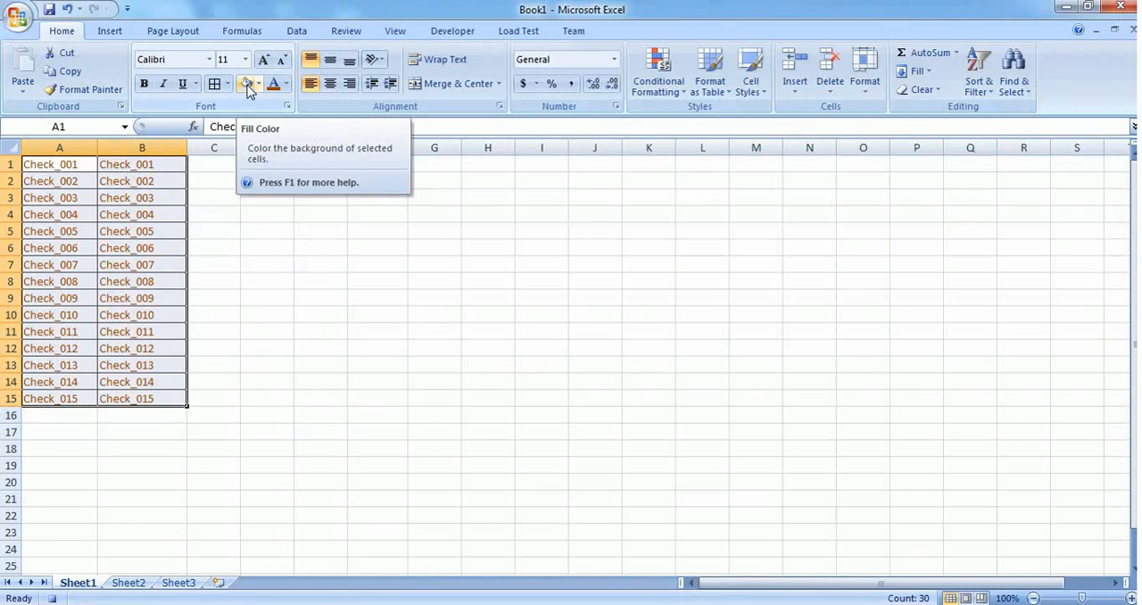
click(247, 84)
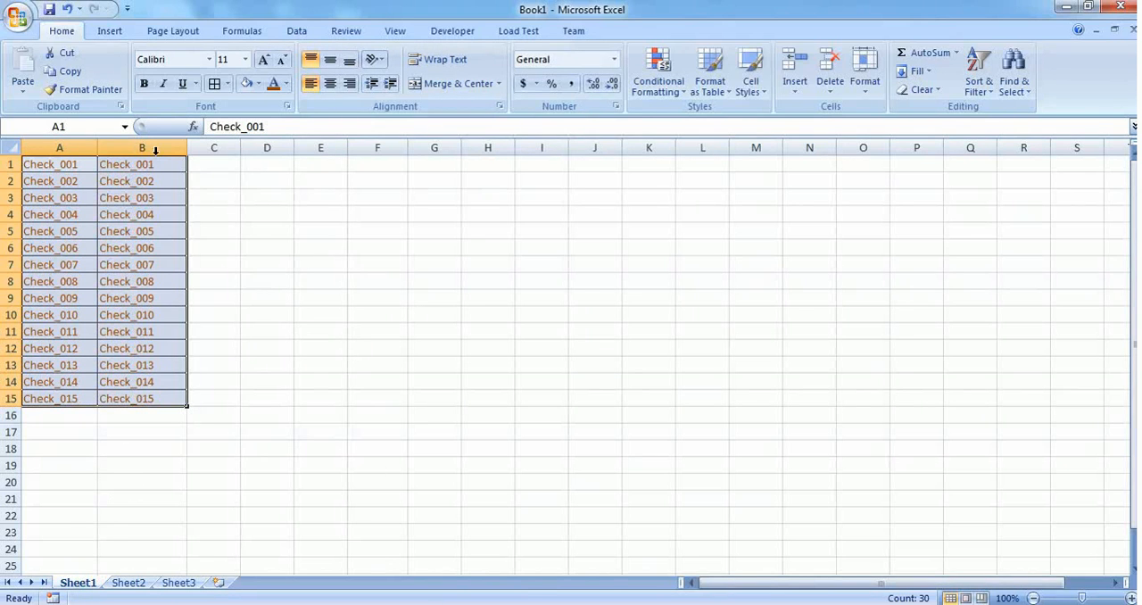
- Open the Visual Basic editor and display the code of Module1 from the Modules folder
click(448, 35)
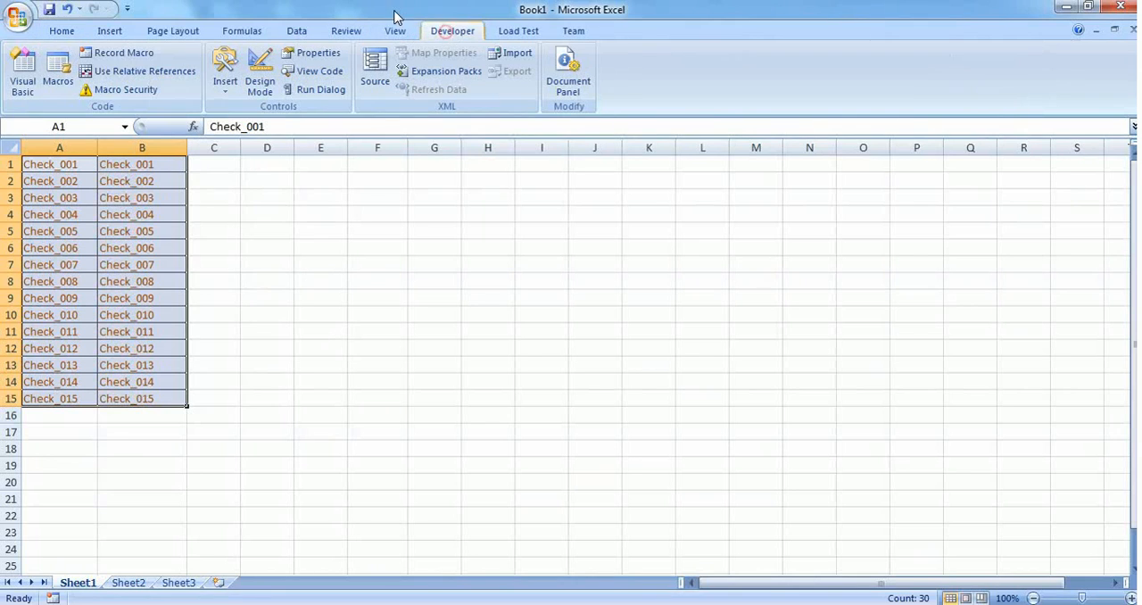
click(19, 80)
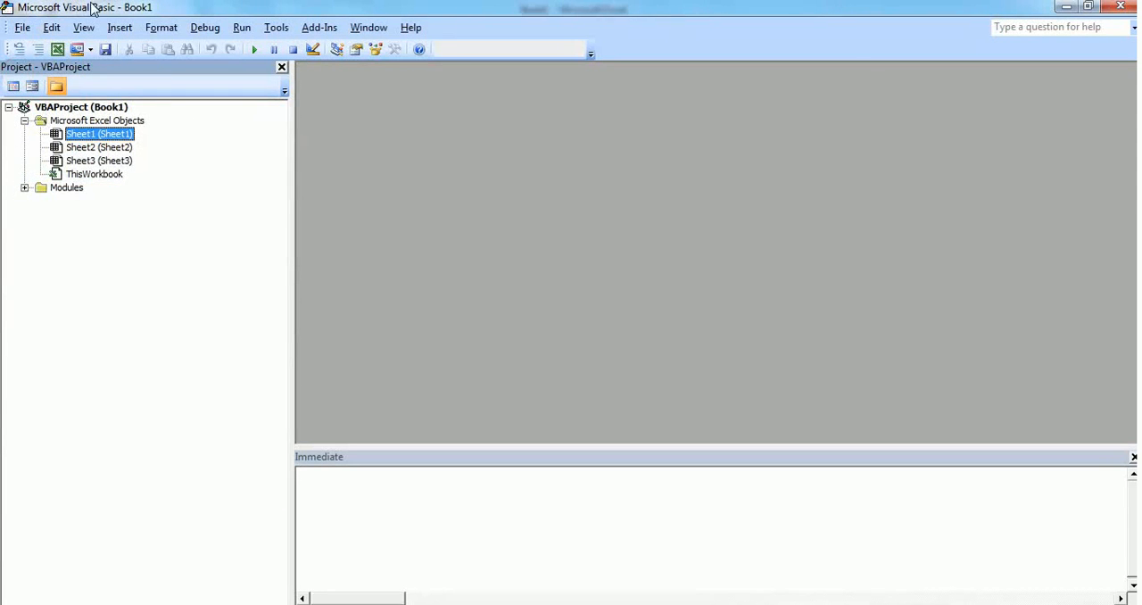
click(24, 187)
double_click(83, 201)
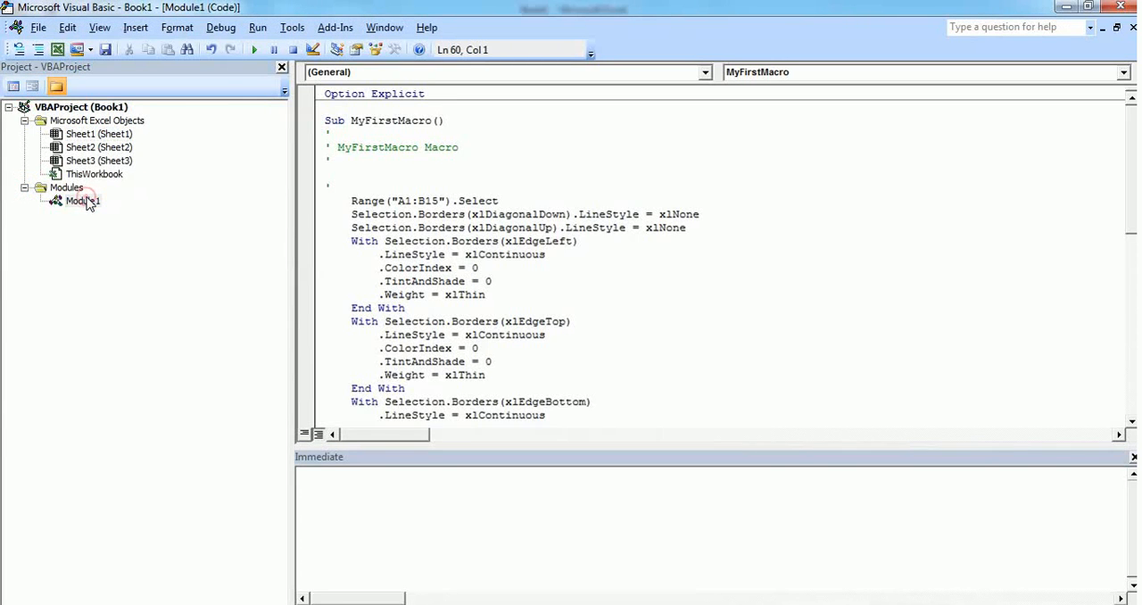
- Examine the recorded MyFirstMacro code from its Sub line through the border, font and interior formatting blocks to End Sub
scroll(364, 183, down, 3)
scroll(364, 183, up, 3)
drag(326, 123, 329, 134)
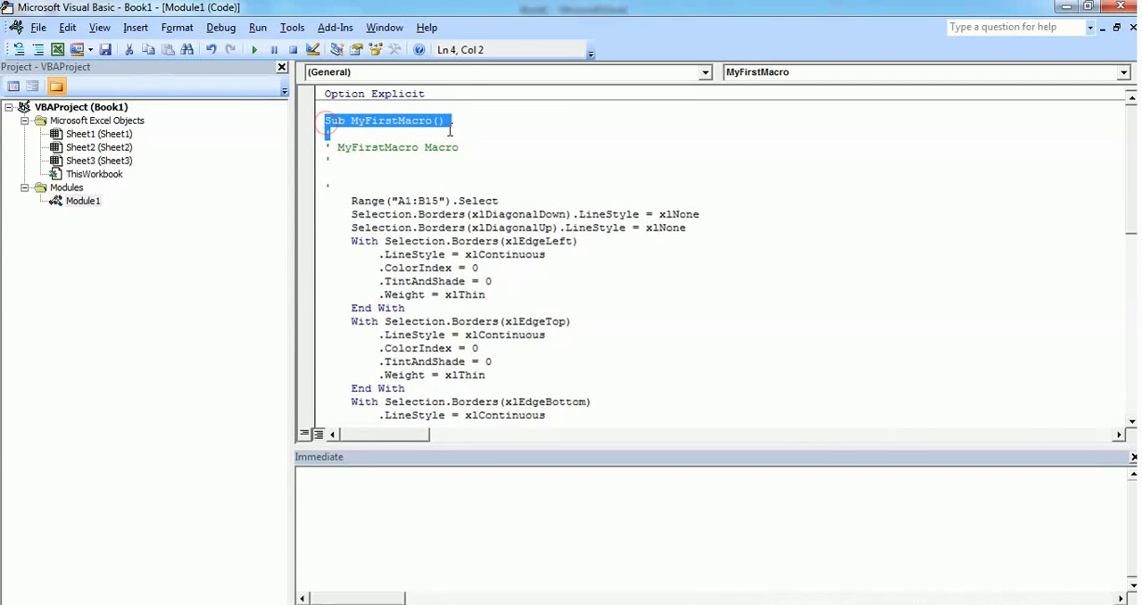
scroll(544, 247, down, 10)
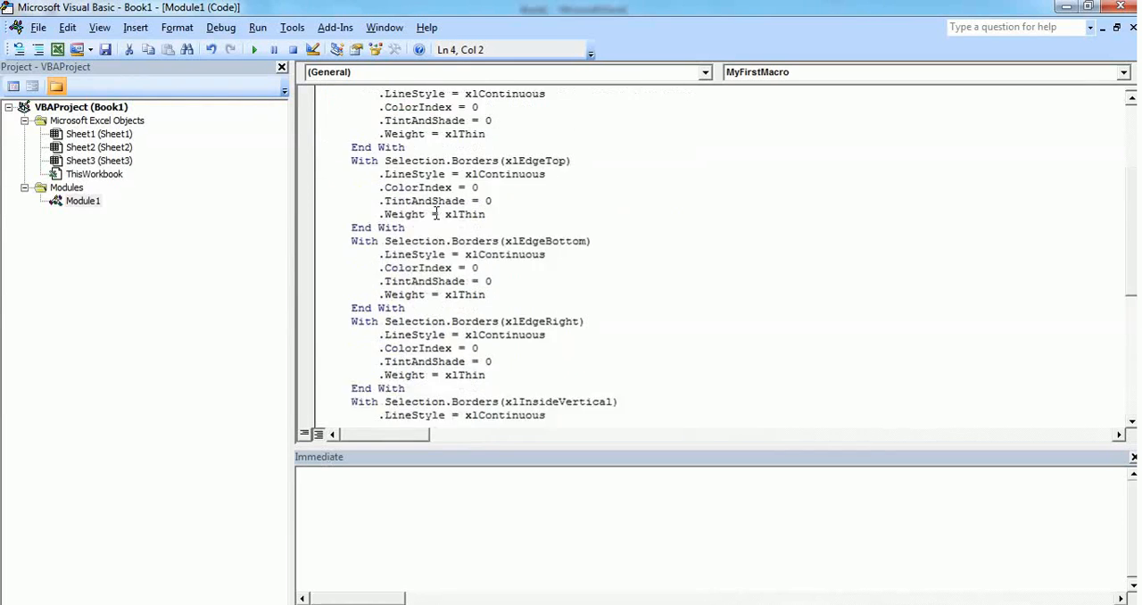
scroll(463, 244, down, 2)
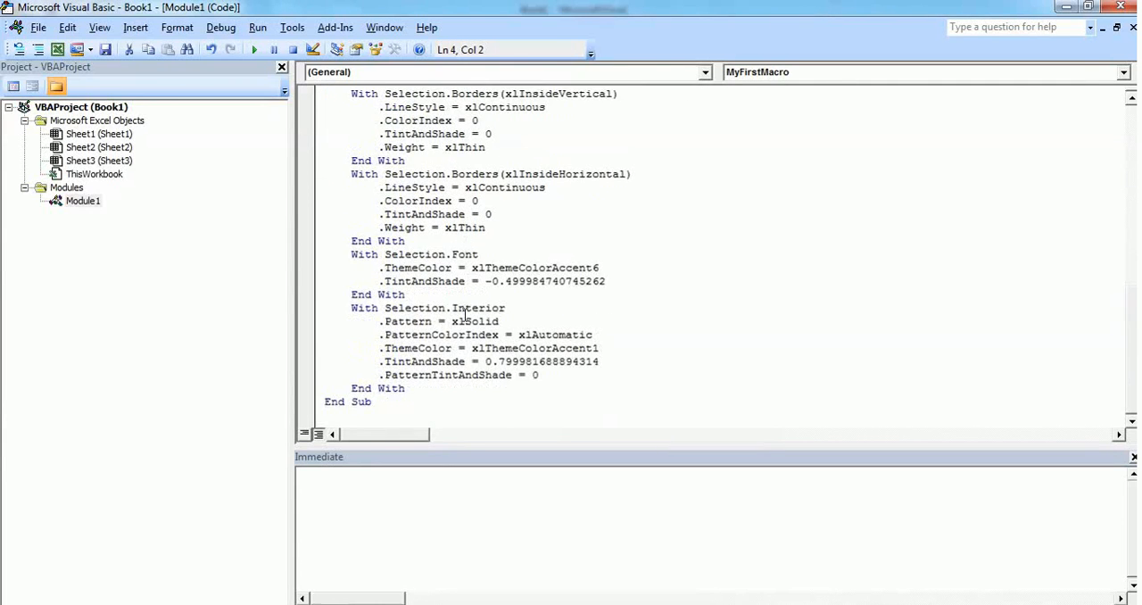
scroll(465, 314, up, 12)
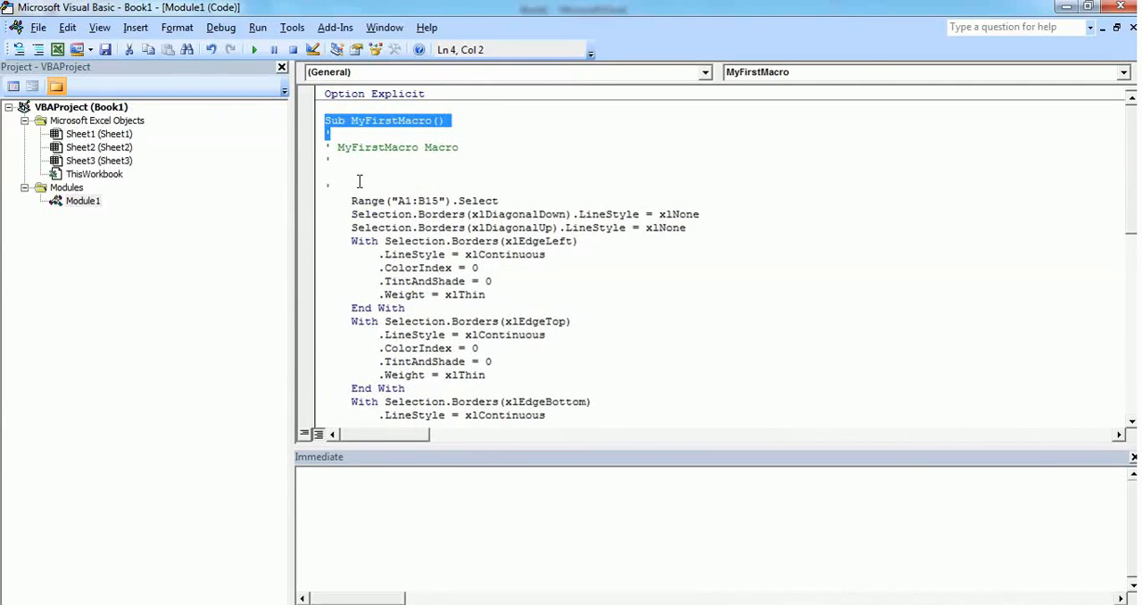
scroll(367, 185, down, 9)
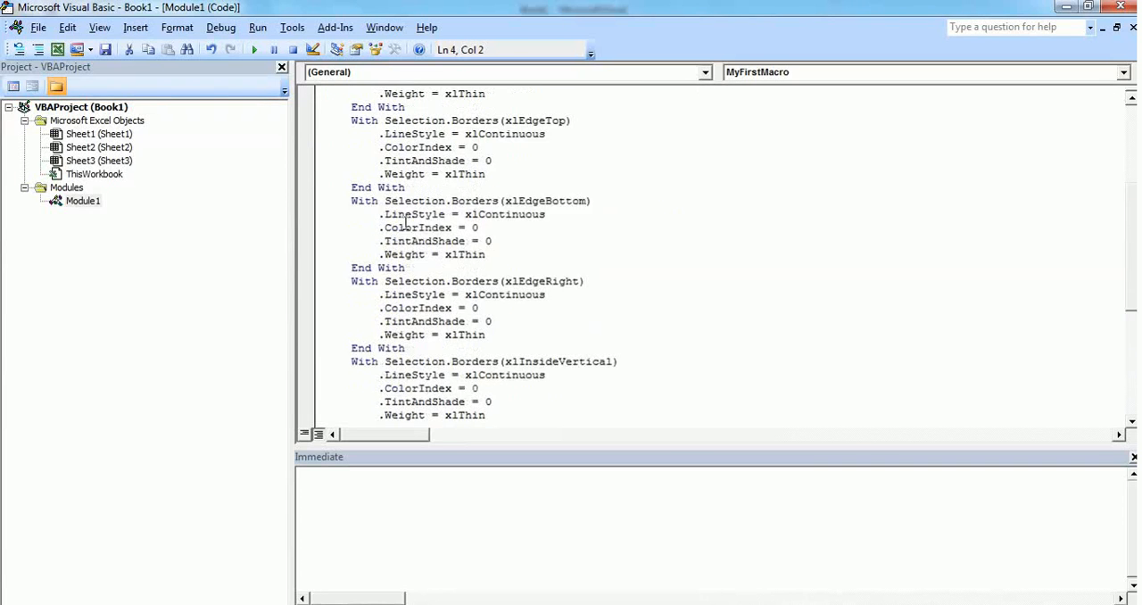
scroll(410, 210, down, 3)
scroll(419, 196, up, 12)
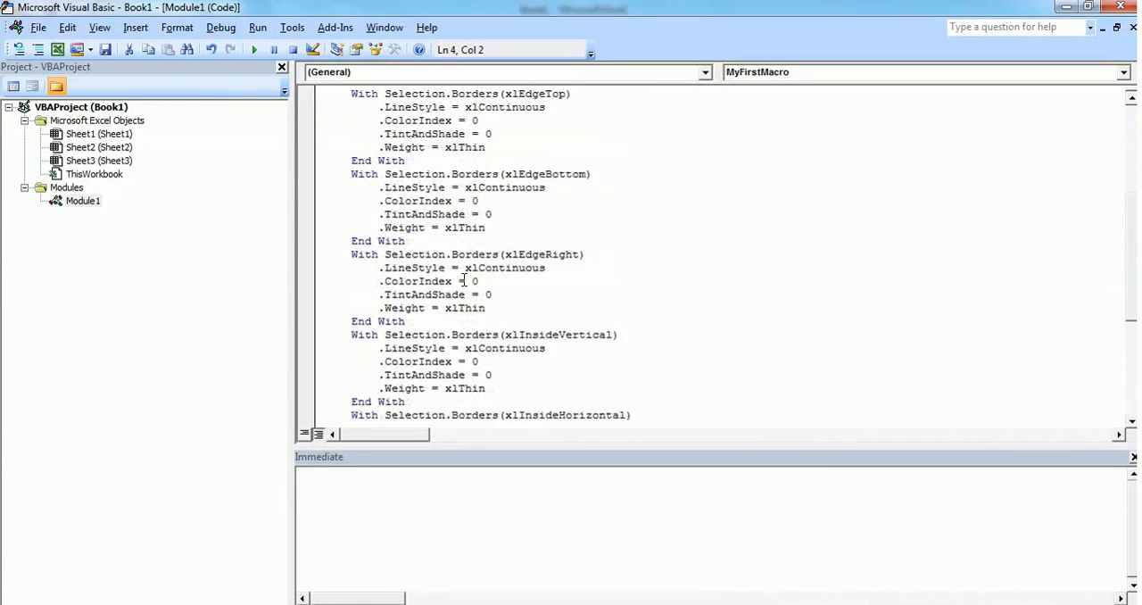
scroll(385, 181, down, 5)
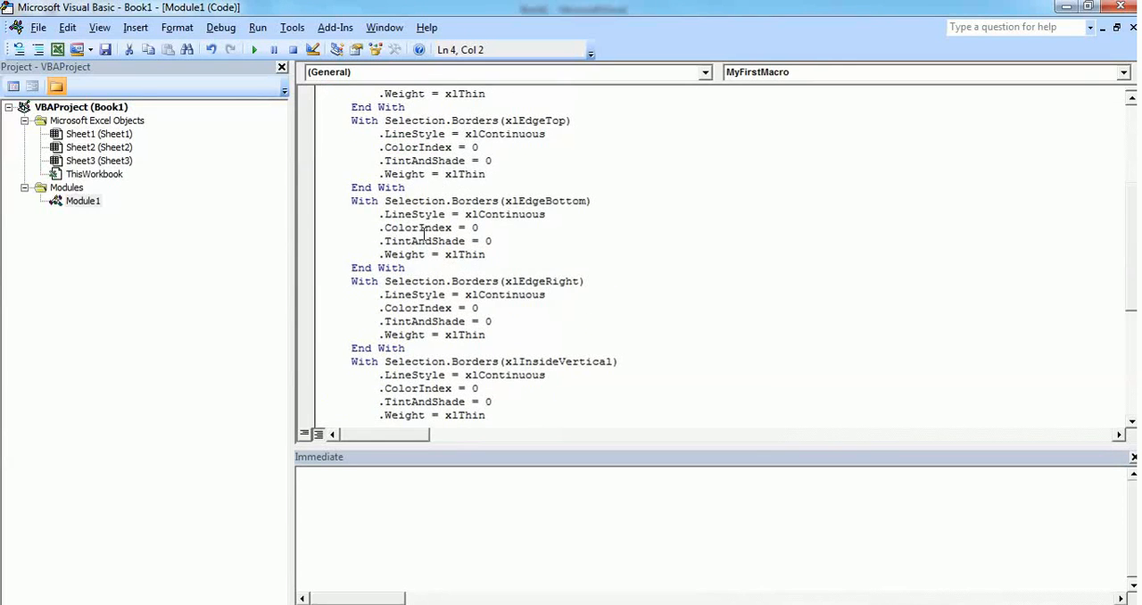
scroll(488, 314, up, 5)
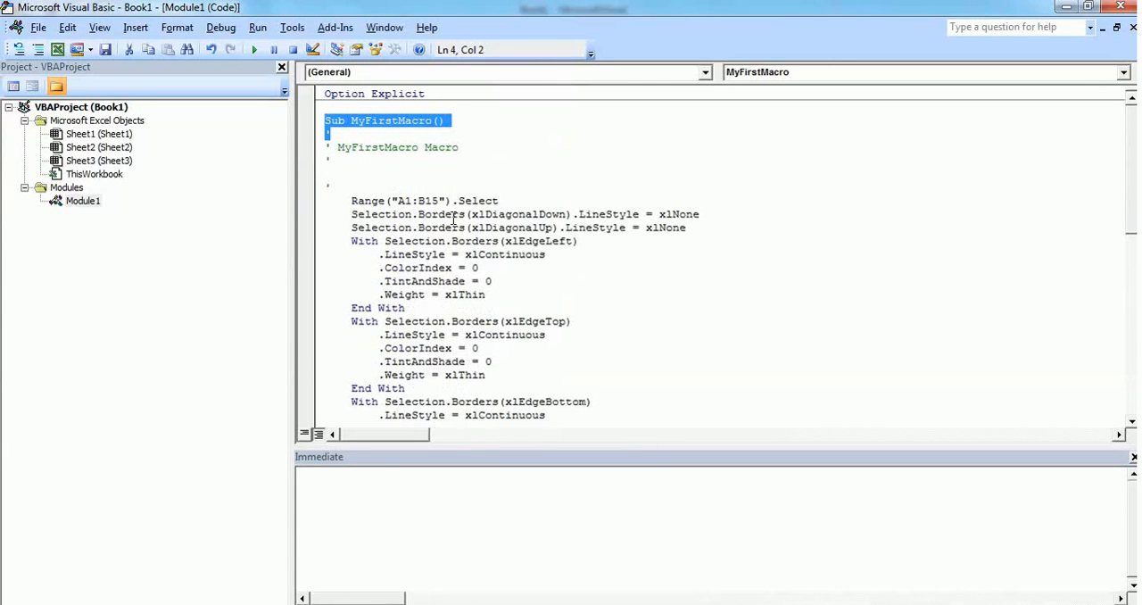